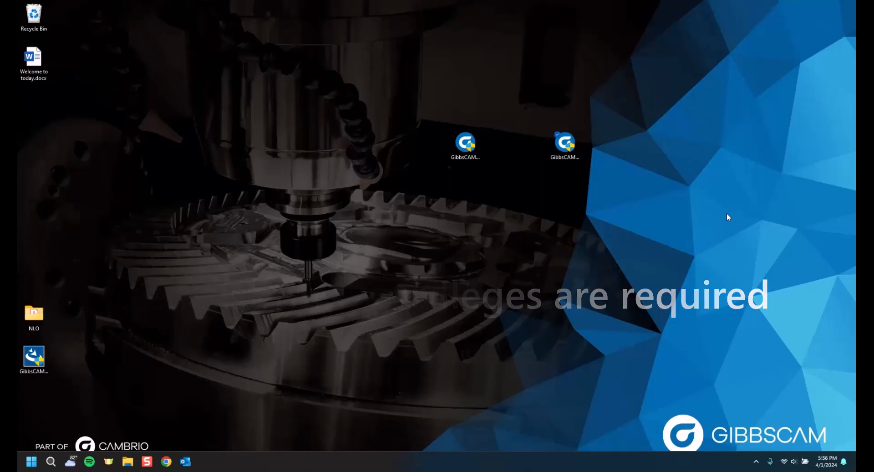
# - Install GibbsCAM 2024 v24.0.59.0 en-US, accepting the license agreement and keeping the default folder without optional add-ins
pyautogui.click(568, 145)
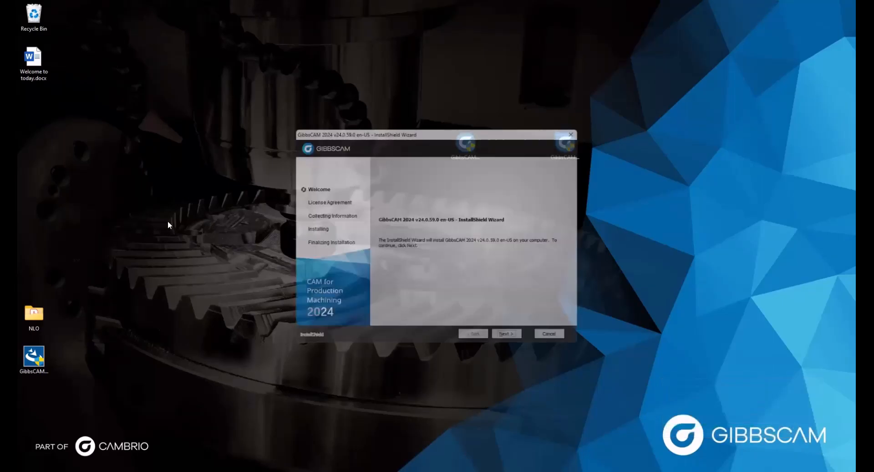
pyautogui.click(510, 340)
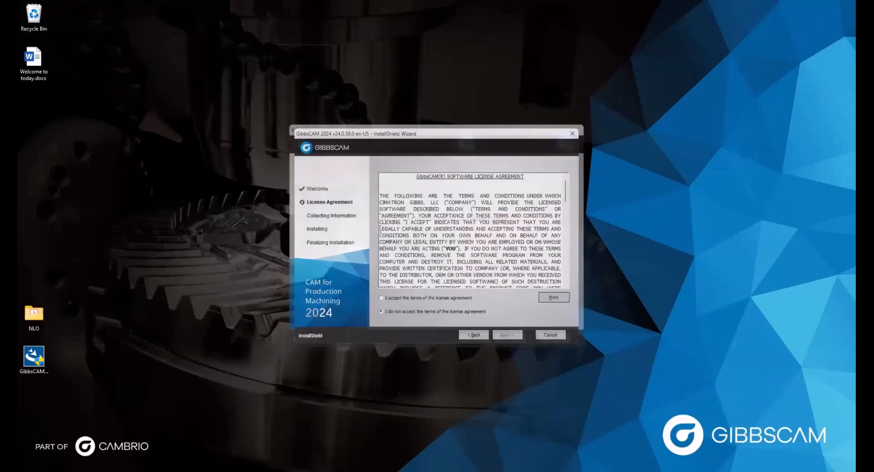
pyautogui.click(396, 302)
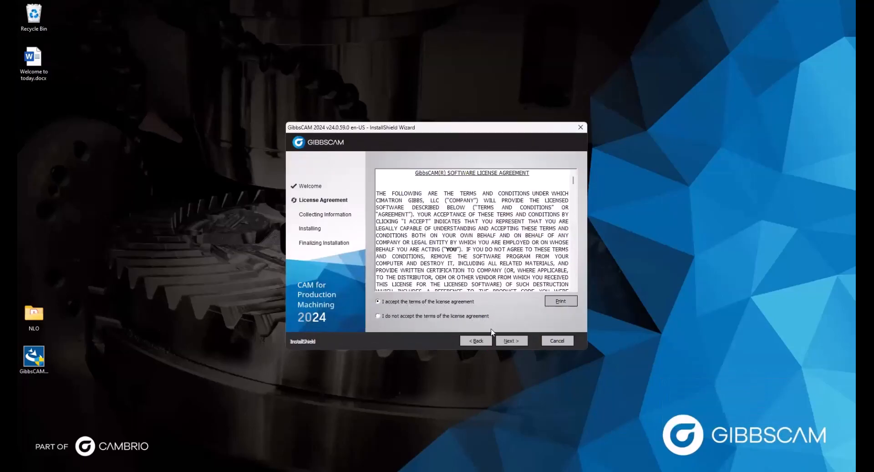
pyautogui.click(515, 342)
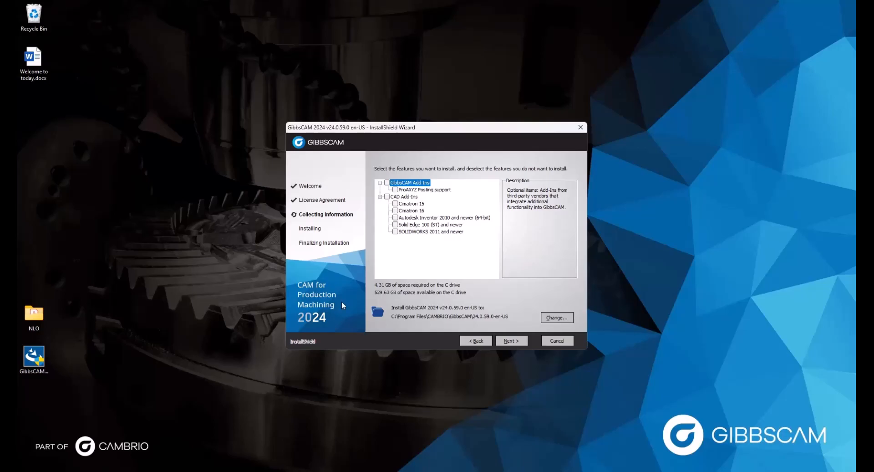
pyautogui.click(511, 341)
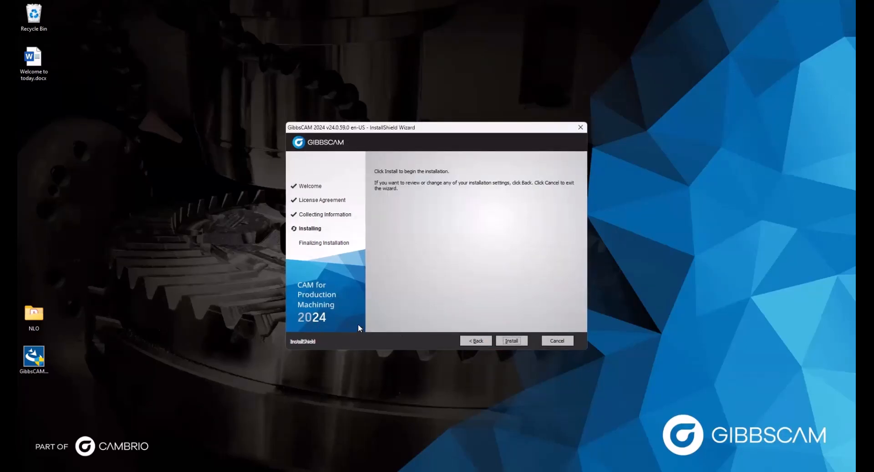
pyautogui.click(520, 339)
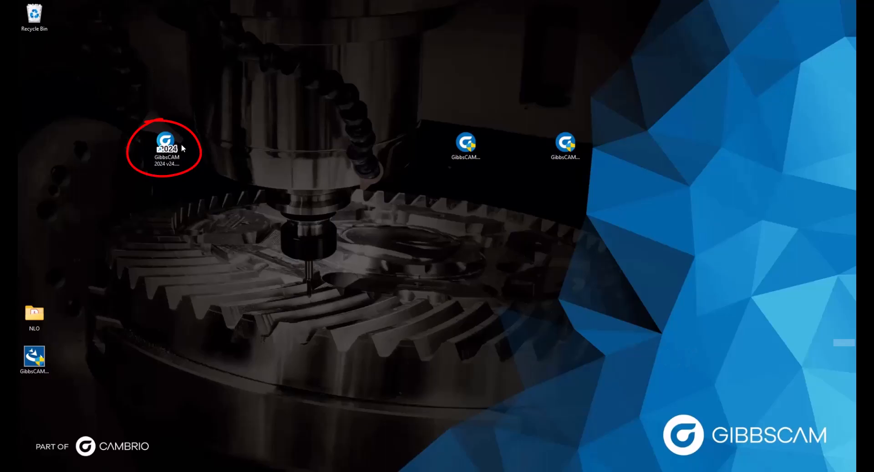
# - Launch GibbsCAM 2024 and register its license over the internet with the supplied product code and contact information
pyautogui.doubleClick(168, 147)
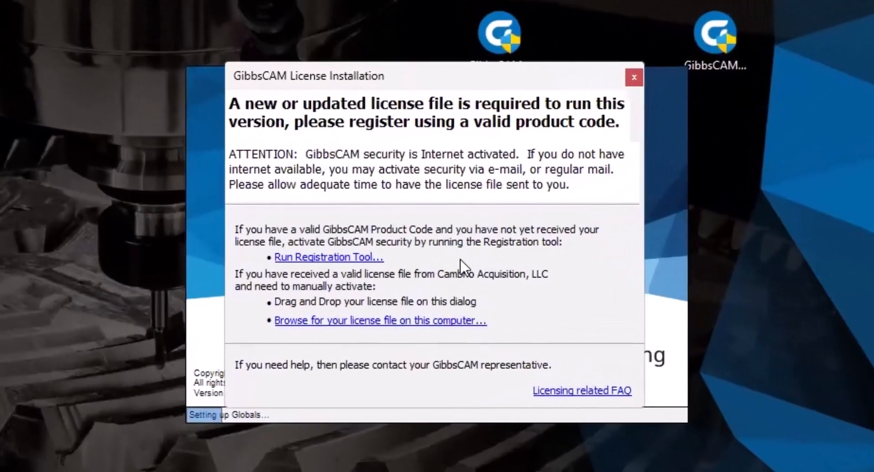
pyautogui.click(323, 257)
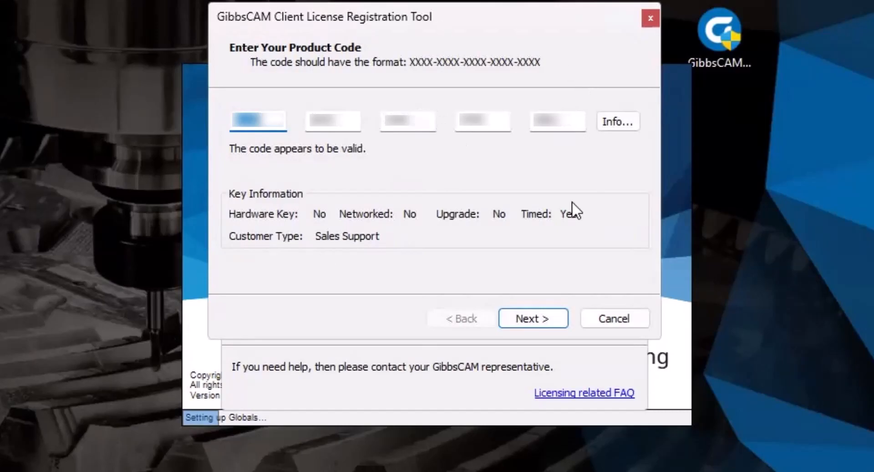
pyautogui.click(537, 320)
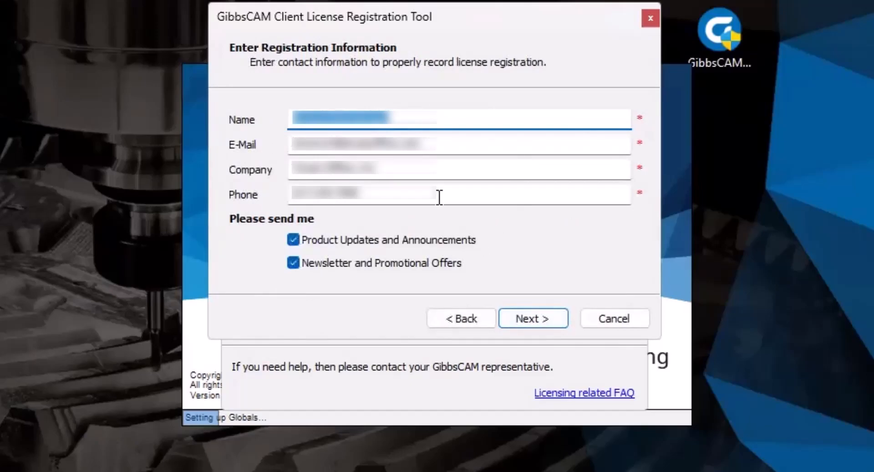
pyautogui.click(543, 315)
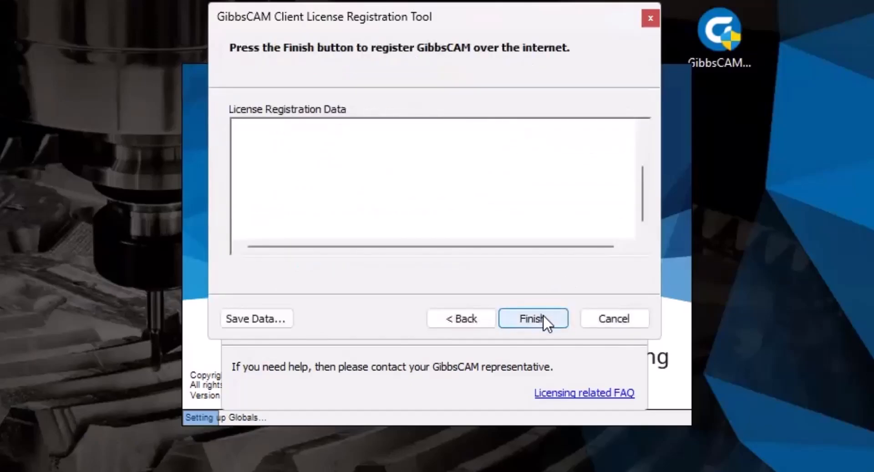
pyautogui.click(543, 316)
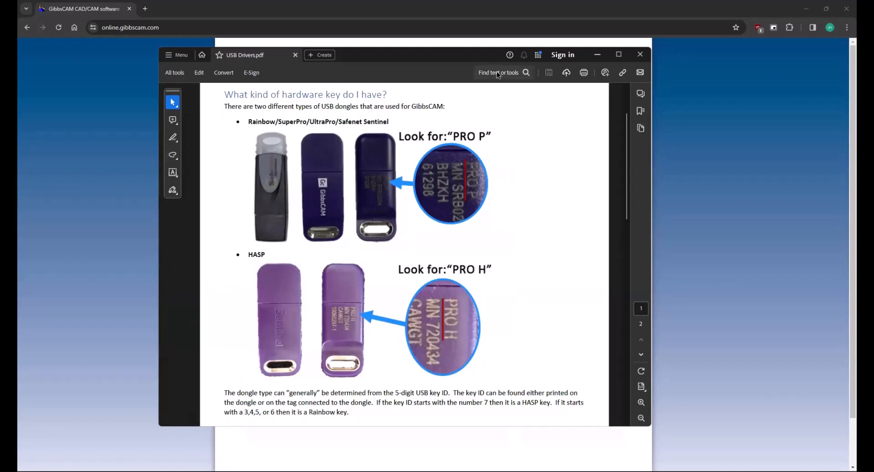
# - Review the hardware key types in USB Drivers.pdf and the Sentinel driver installers on online.gibbscam.com, then close the browser
pyautogui.press('Escape')
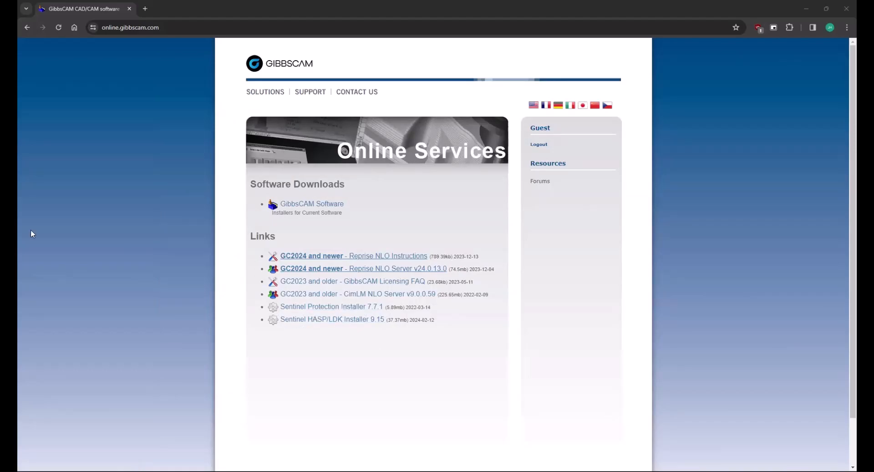
pyautogui.moveTo(17, 42); pyautogui.dragTo(345, 42)
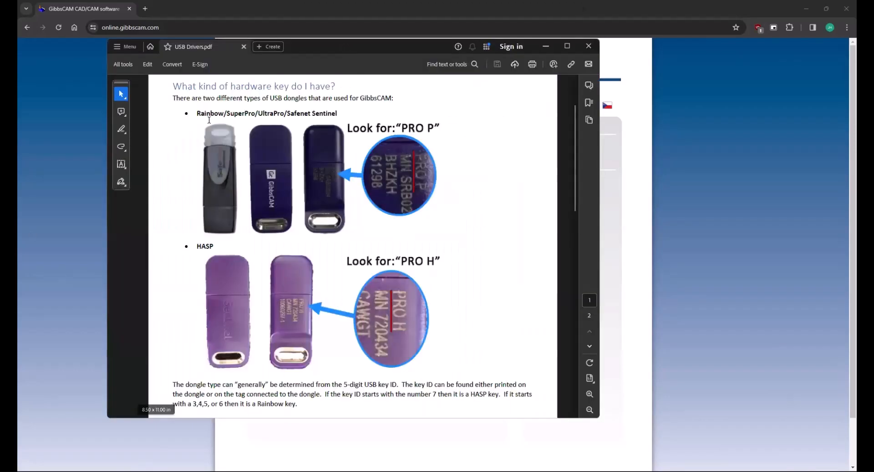
pyautogui.click(165, 26)
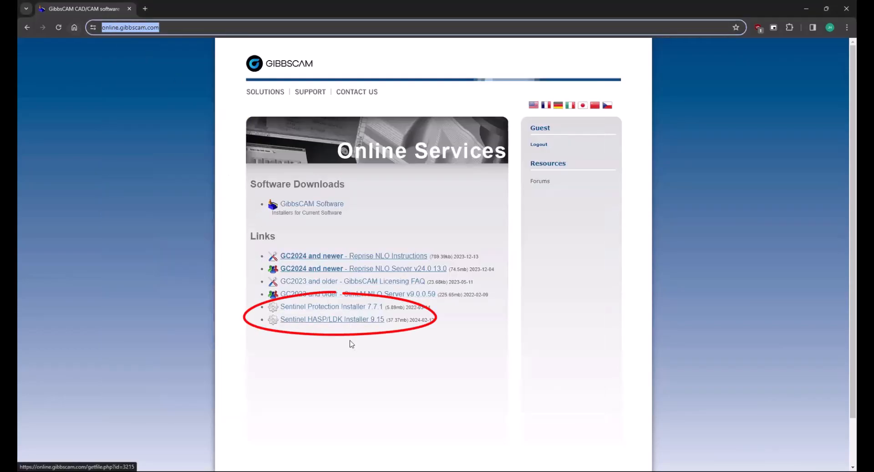
pyautogui.click(845, 10)
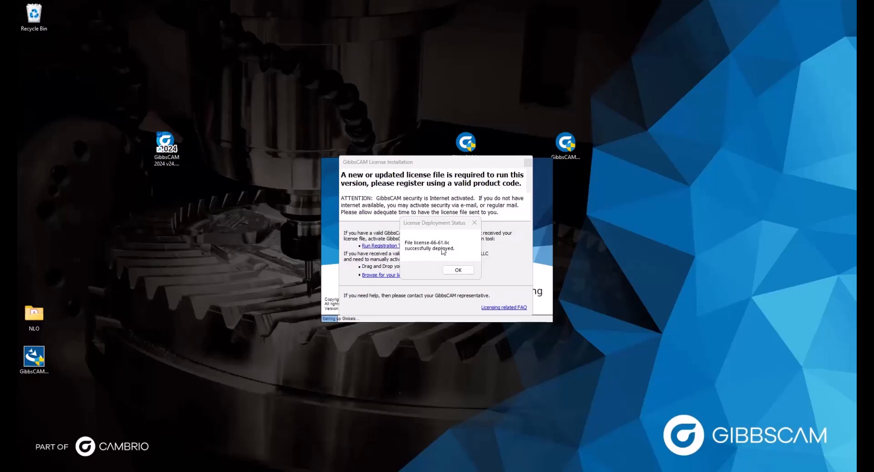
# - Acknowledge the license deployment and open License Update from the Interface preferences
pyautogui.click(457, 270)
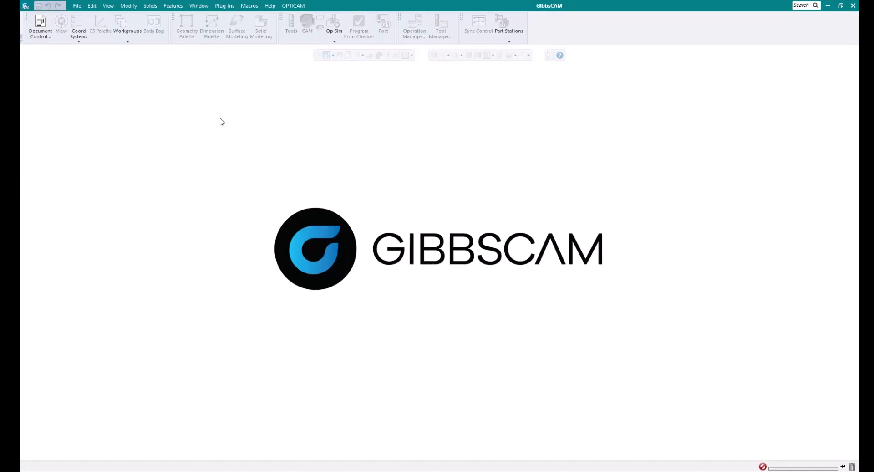
pyautogui.click(77, 5)
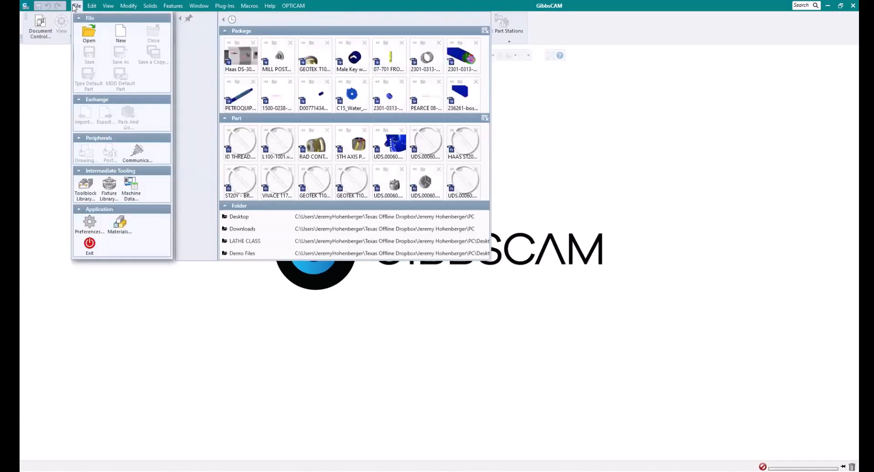
pyautogui.click(84, 223)
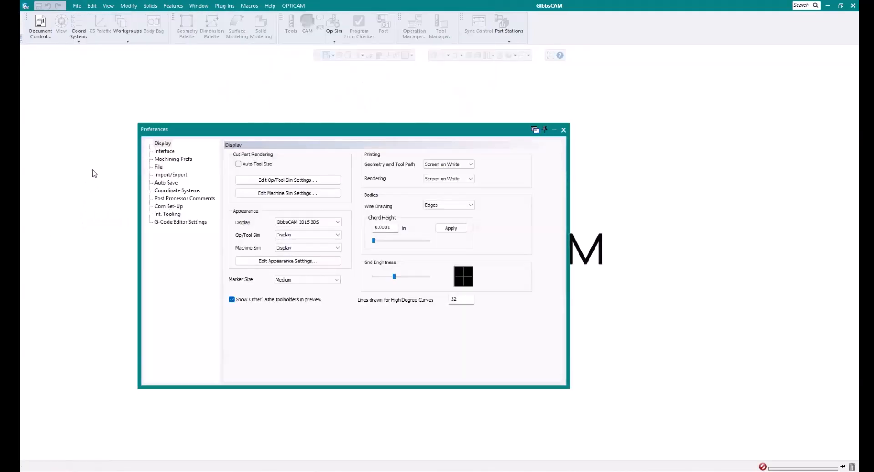
pyautogui.click(165, 151)
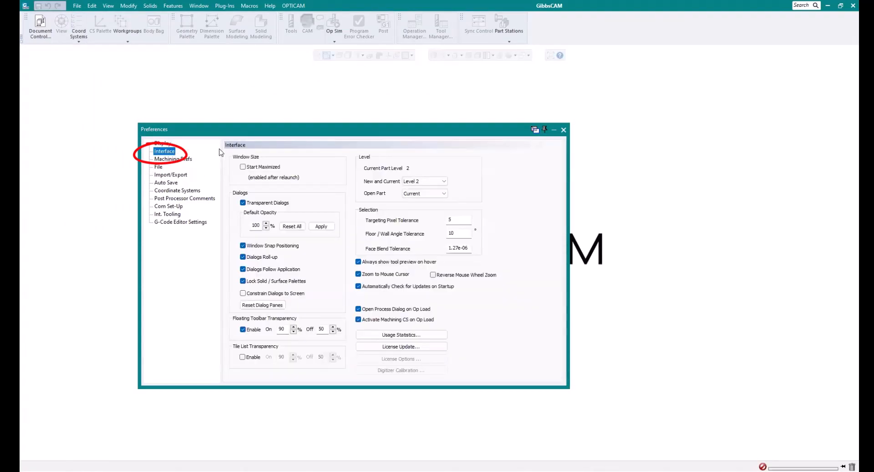
pyautogui.click(411, 347)
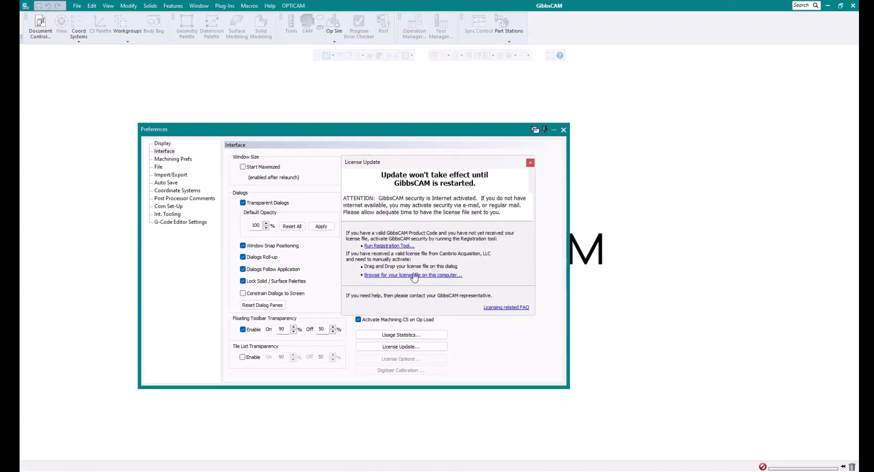
# - Run the registration tool with the existing product code and contact details, register the updated license over the internet and close Preferences
pyautogui.click(404, 246)
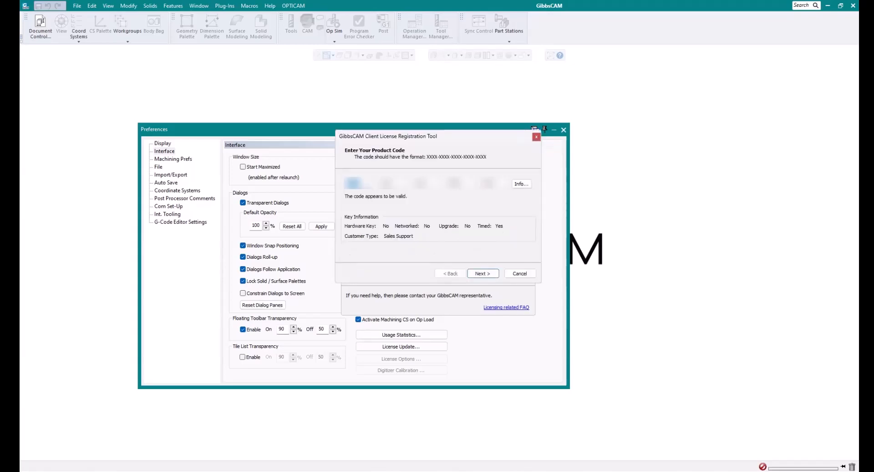
pyautogui.moveTo(454, 139); pyautogui.dragTo(444, 237)
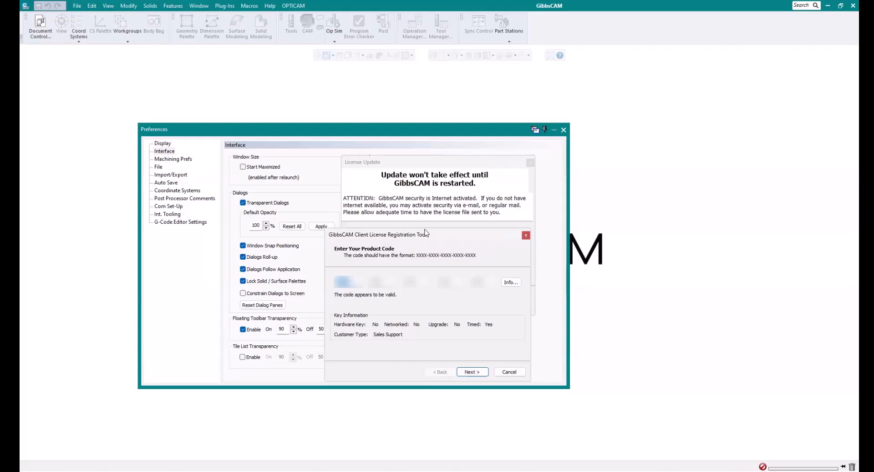
pyautogui.moveTo(426, 233); pyautogui.dragTo(430, 169)
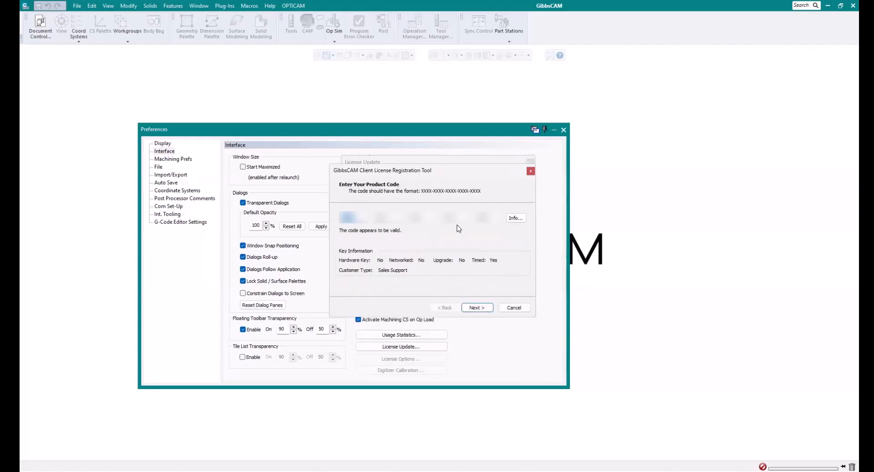
pyautogui.click(478, 308)
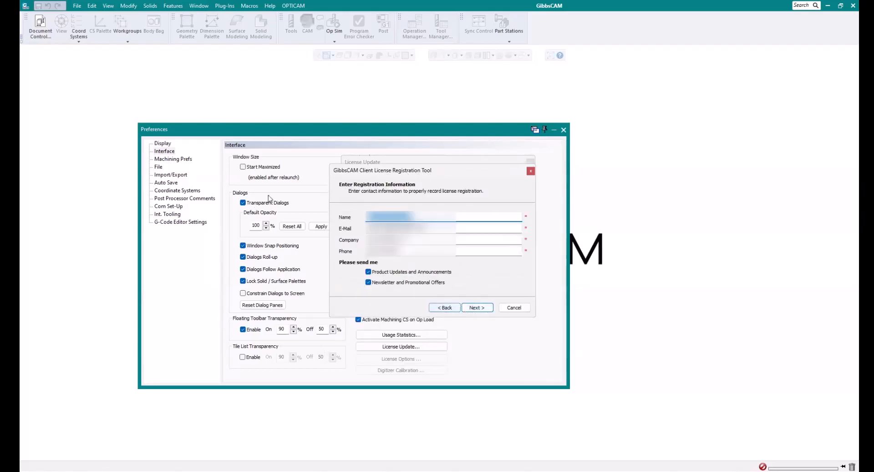
pyautogui.click(483, 311)
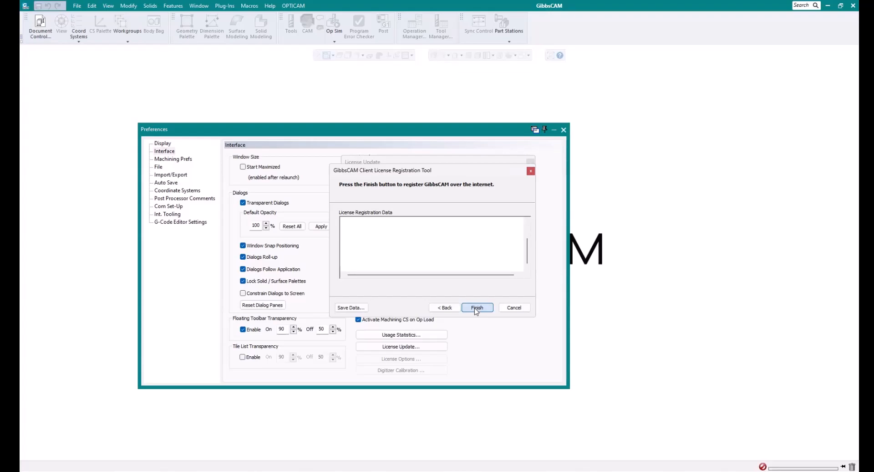
pyautogui.click(476, 309)
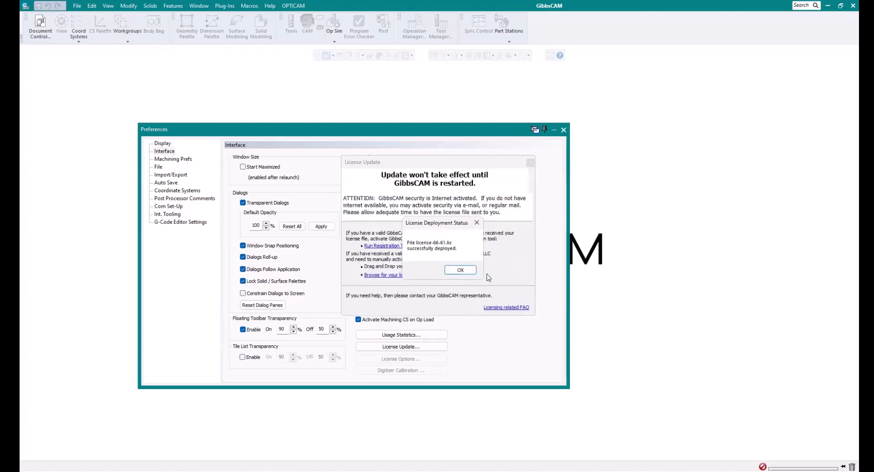
pyautogui.click(460, 270)
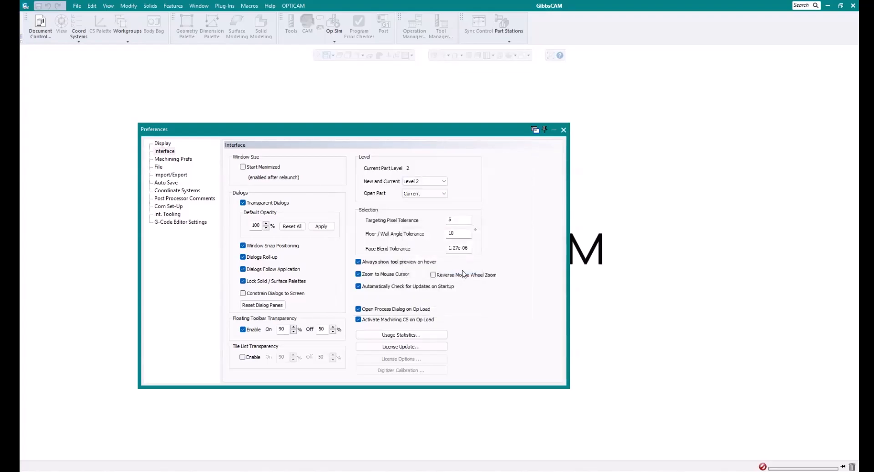
pyautogui.click(564, 131)
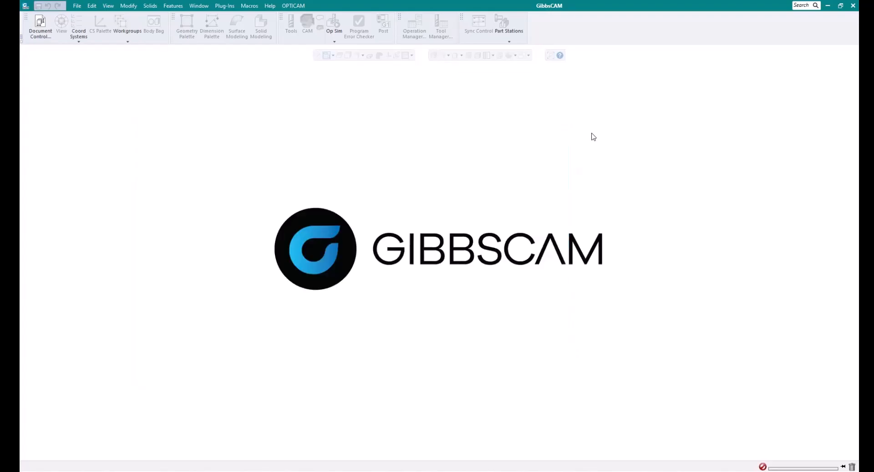
# - Restart GibbsCAM 2024 to apply the license update
pyautogui.click(848, 6)
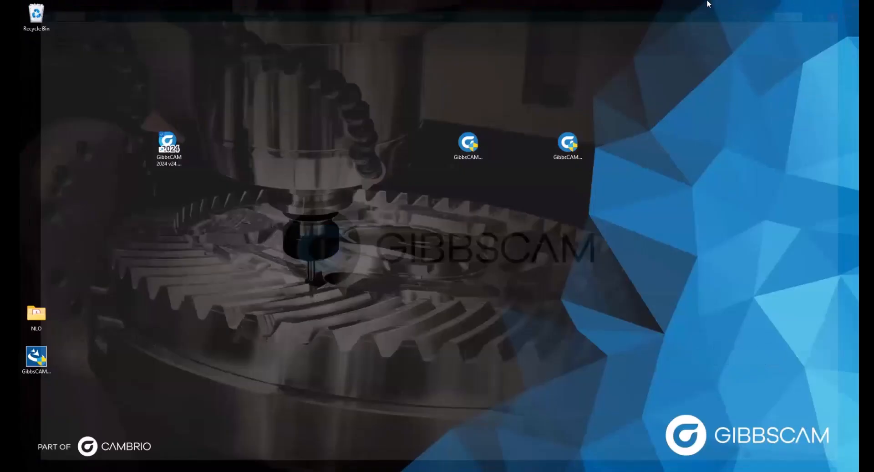
pyautogui.click(177, 146)
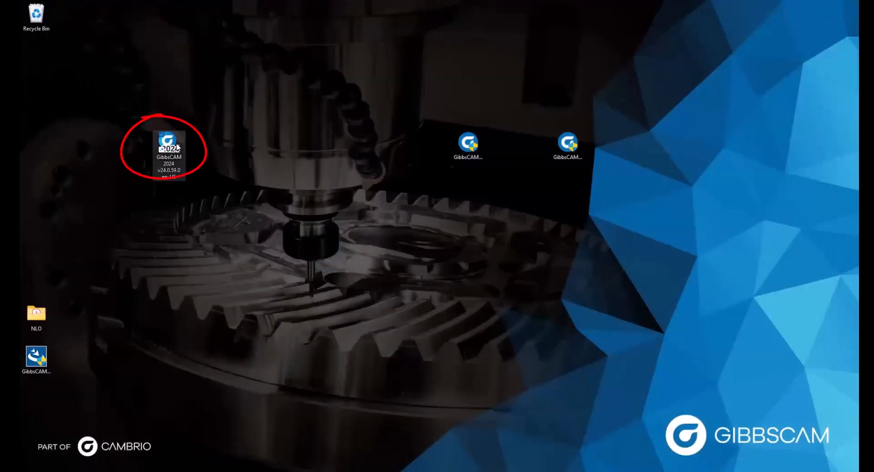
pyautogui.doubleClick(177, 147)
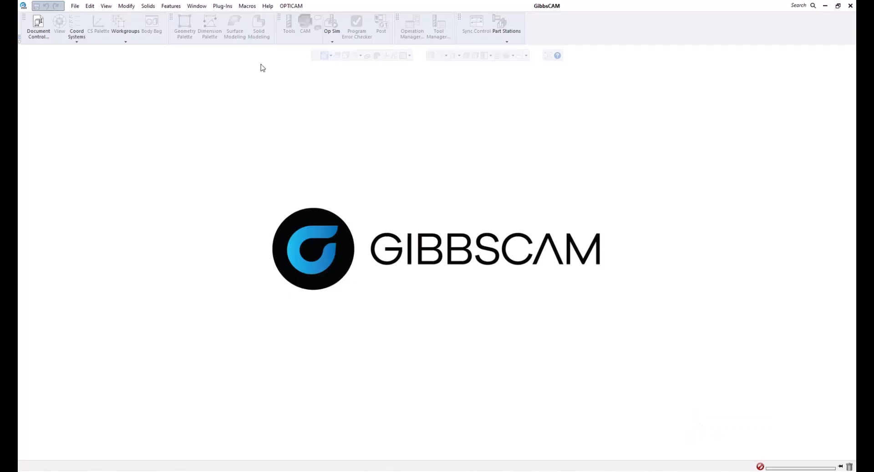
# - Review the license update settings in the Interface preferences and close Preferences
pyautogui.click(78, 7)
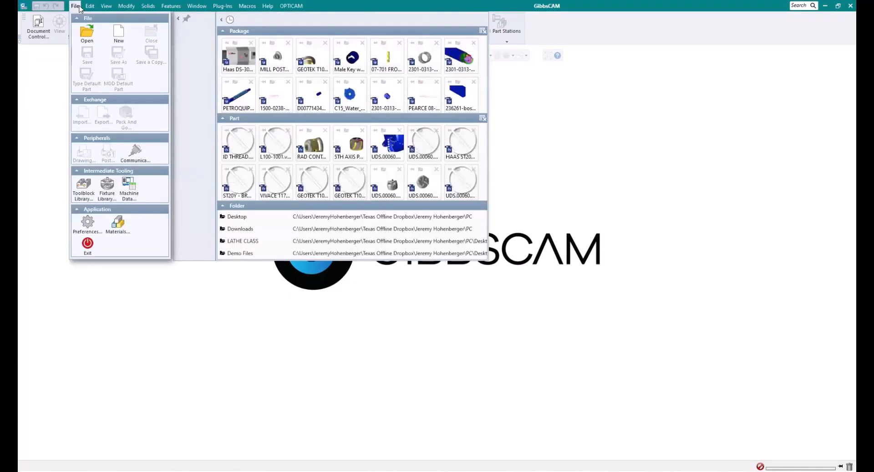
pyautogui.click(90, 226)
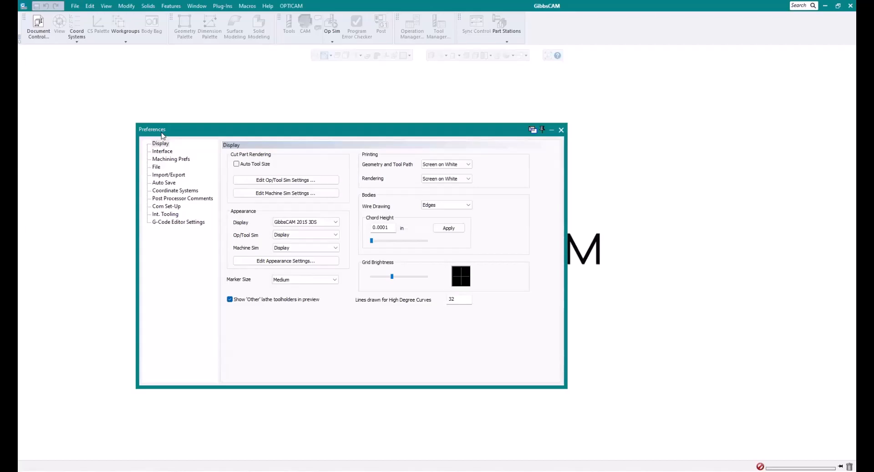
pyautogui.click(162, 151)
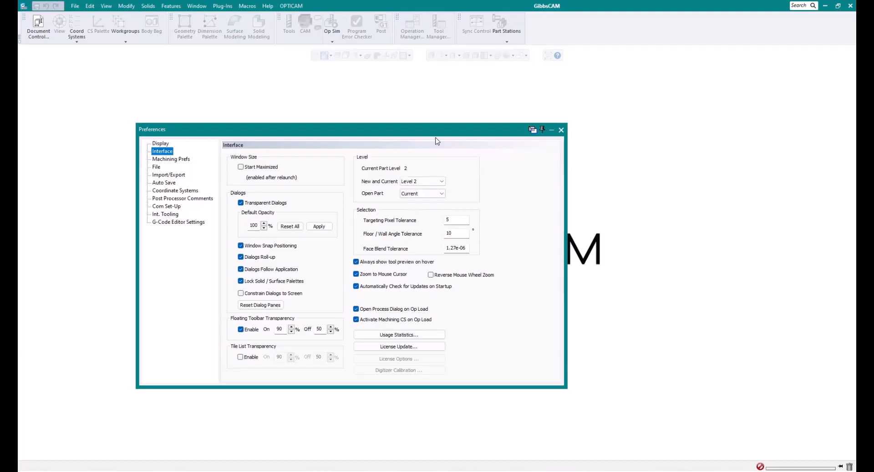
pyautogui.click(562, 130)
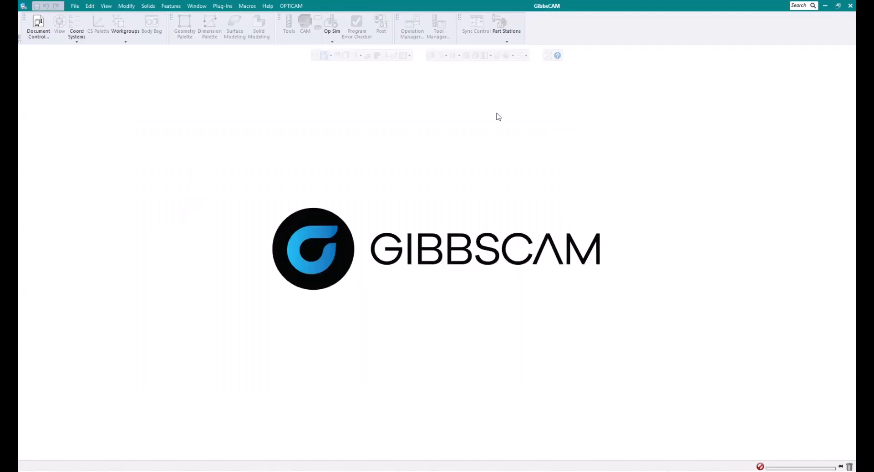
# - Check for GibbsCAM updates and request more information on the available v24.0.60.0 update
pyautogui.click(267, 6)
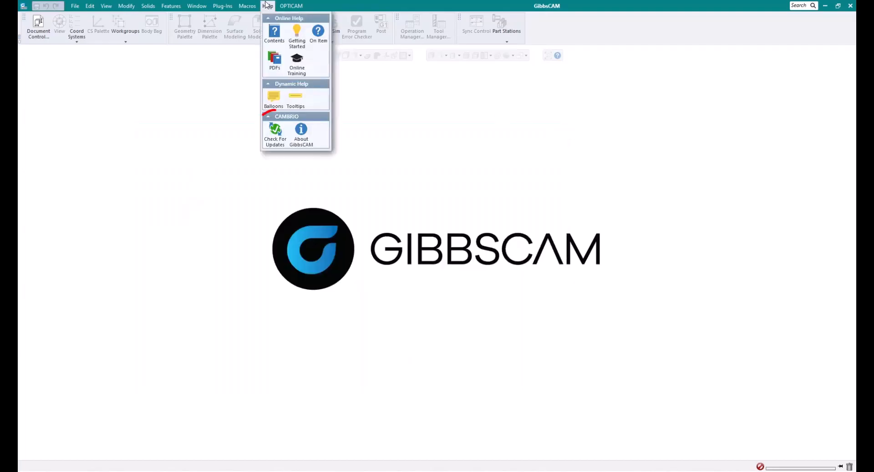
pyautogui.click(281, 133)
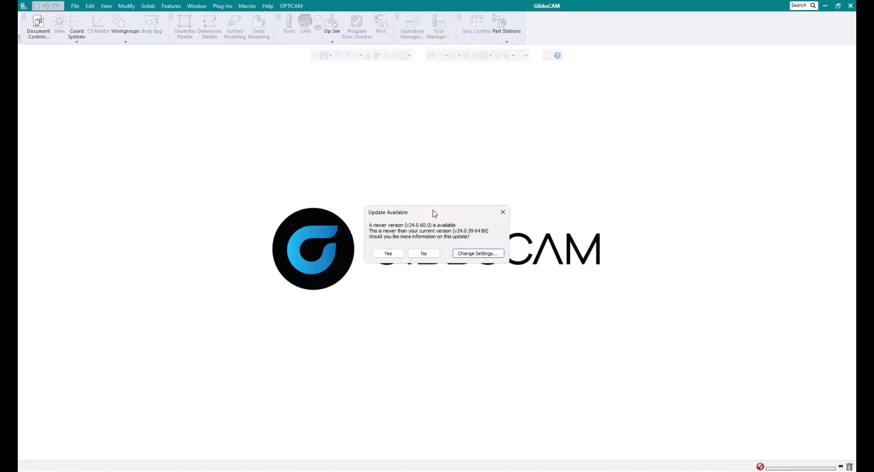
pyautogui.moveTo(435, 213); pyautogui.dragTo(449, 178)
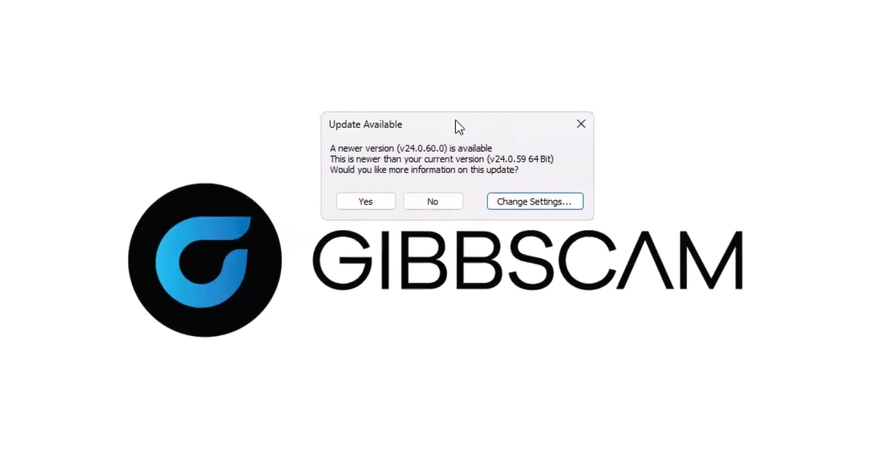
pyautogui.click(356, 197)
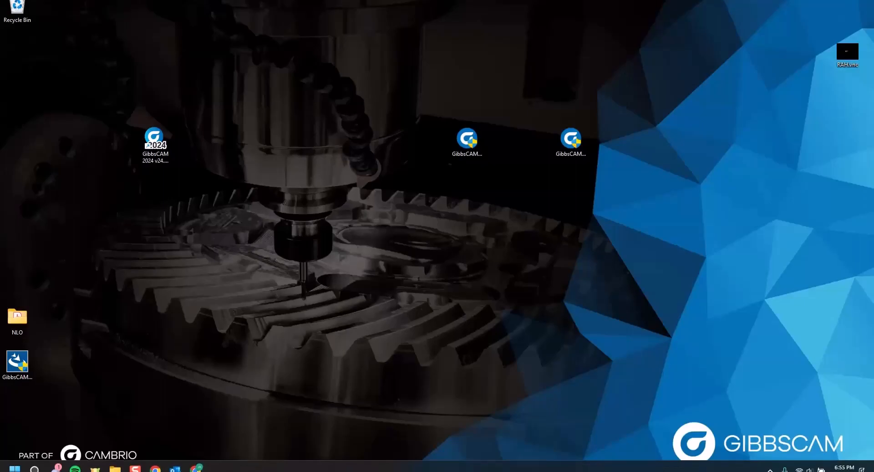
# - Run the GibbsCAM v24.0.60.0 installer, accept the license agreement and install it in the default folder without any add-ins
pyautogui.click(474, 142)
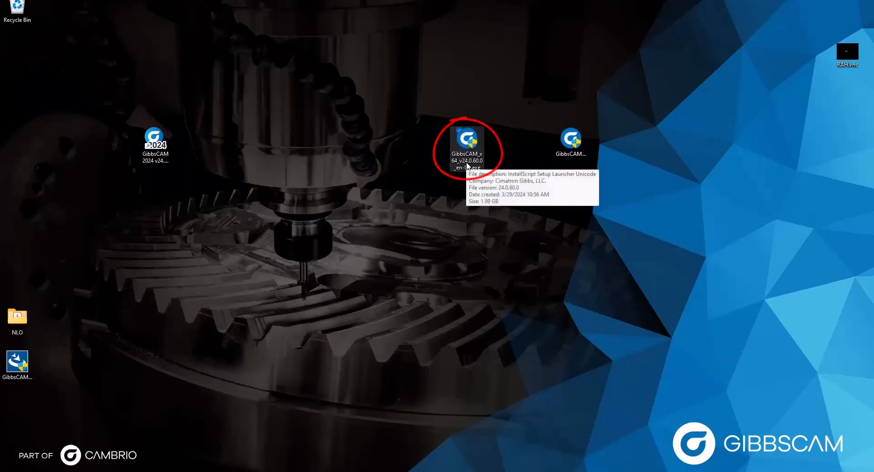
pyautogui.doubleClick(466, 138)
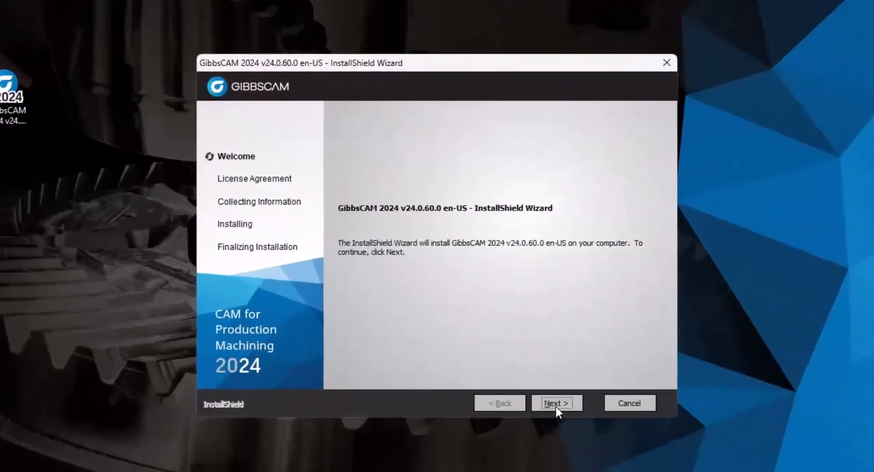
pyautogui.click(554, 404)
pyautogui.click(360, 340)
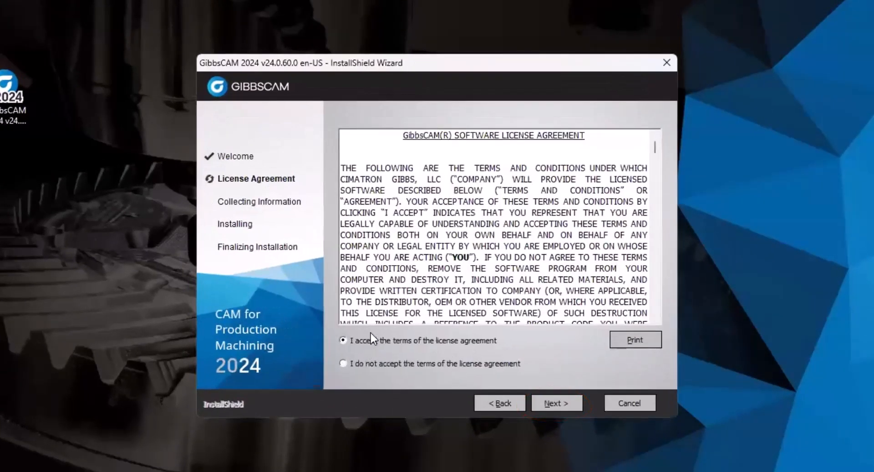
pyautogui.click(553, 403)
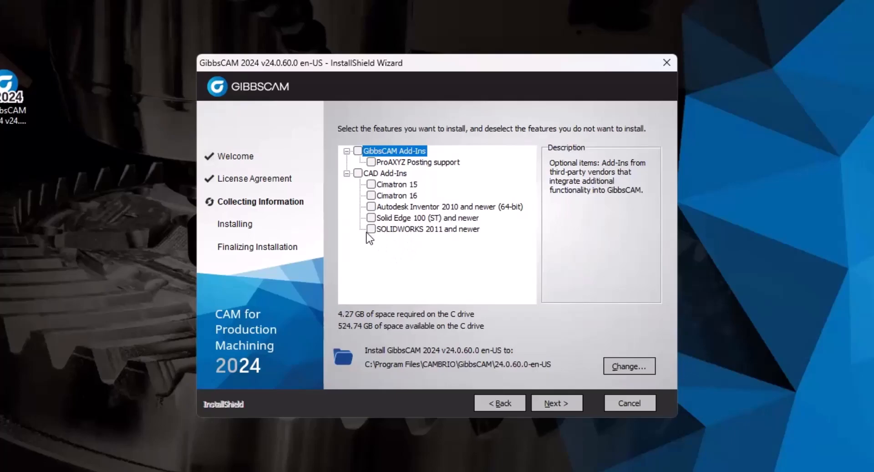
pyautogui.click(552, 403)
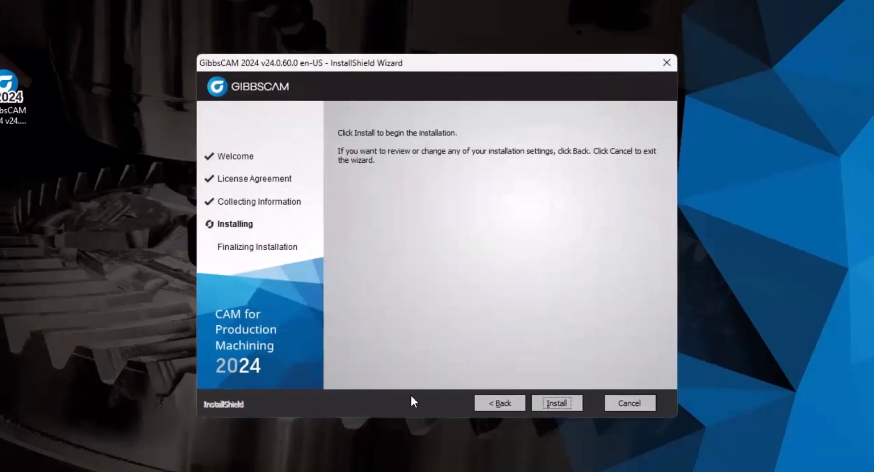
pyautogui.click(563, 399)
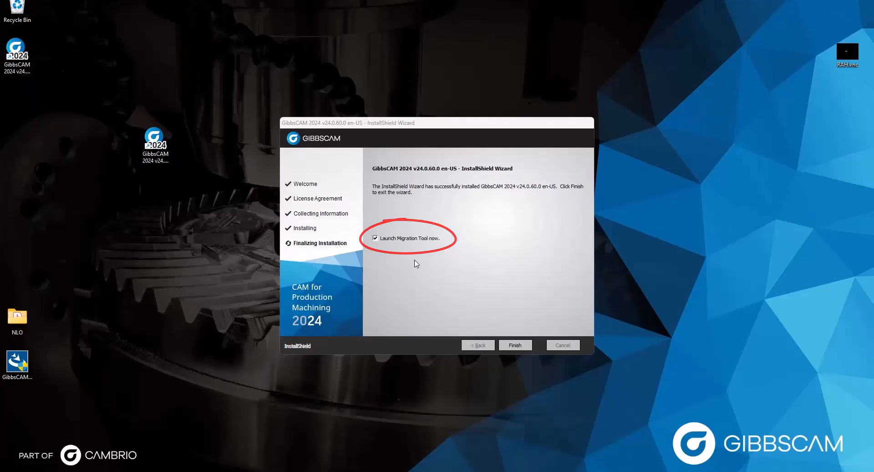
# - Finish the setup with the Migration Tool launching, scan for installed versions and check the compatibility of GibbsCAM 24.0.59(64)
pyautogui.click(518, 344)
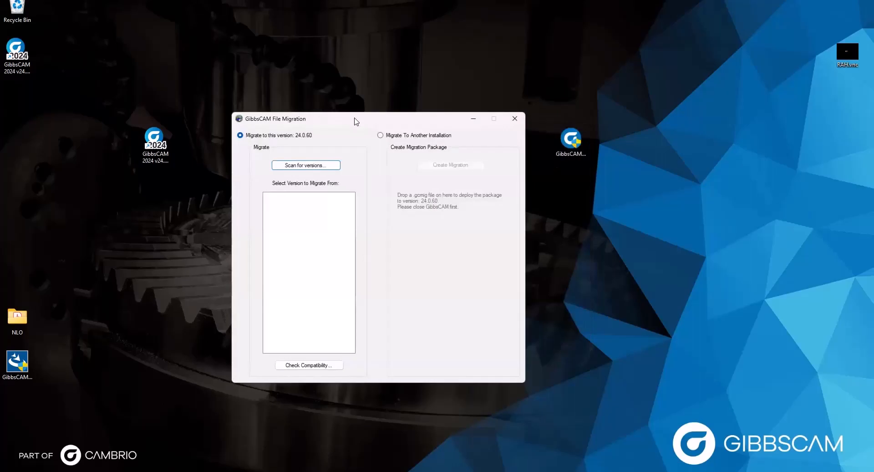
pyautogui.moveTo(355, 118); pyautogui.dragTo(355, 139)
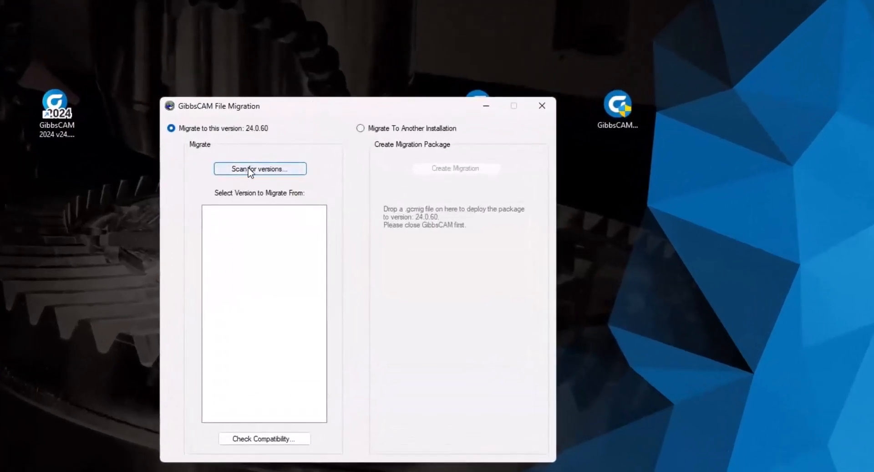
pyautogui.click(249, 170)
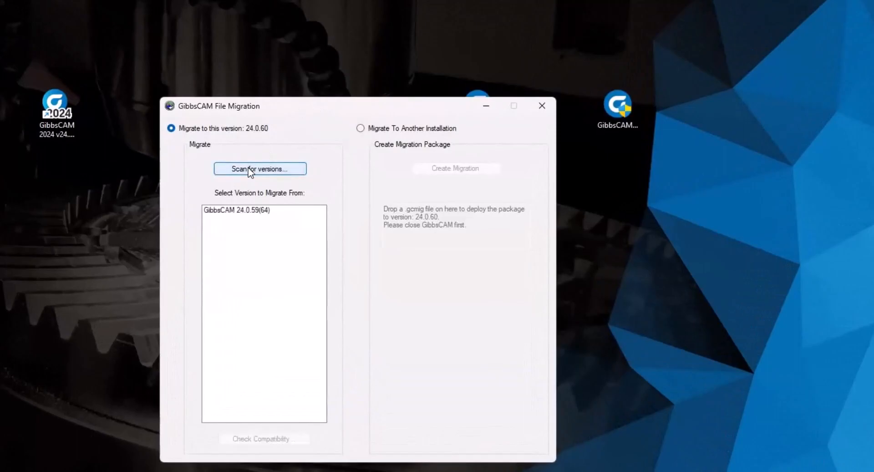
pyautogui.click(247, 213)
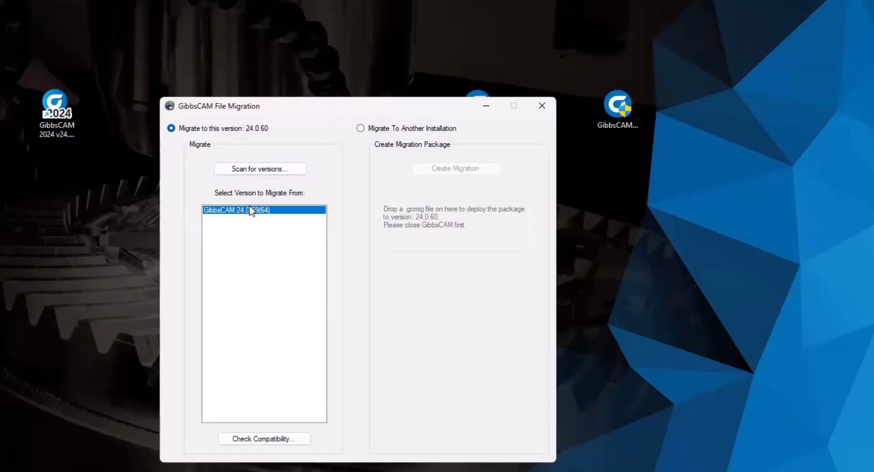
pyautogui.click(257, 439)
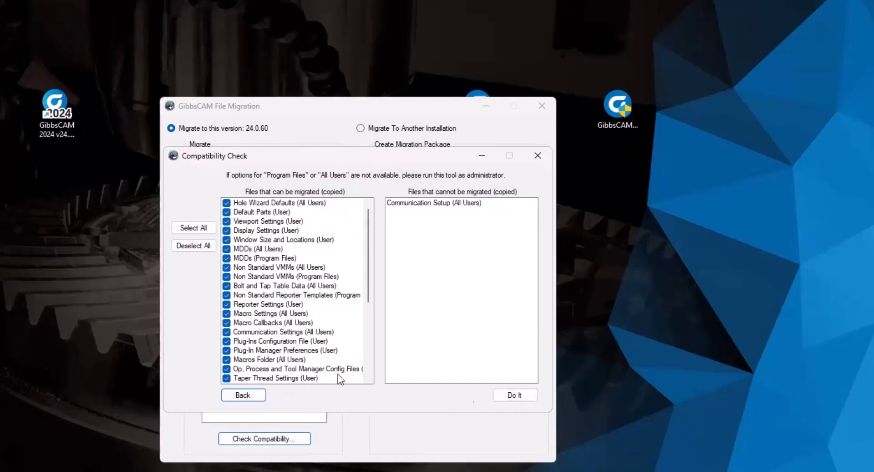
# - Migrate all checked files to version 24.0.60, acknowledge the migration message and close the Compatibility Check
pyautogui.click(512, 396)
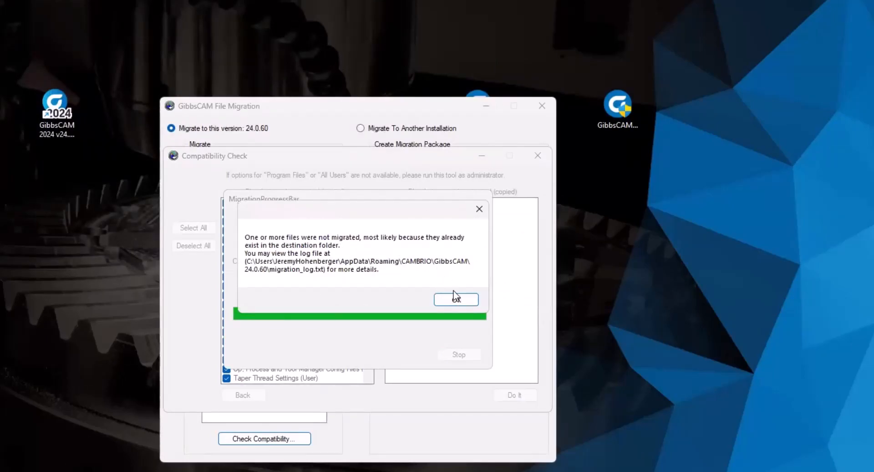
pyautogui.click(457, 300)
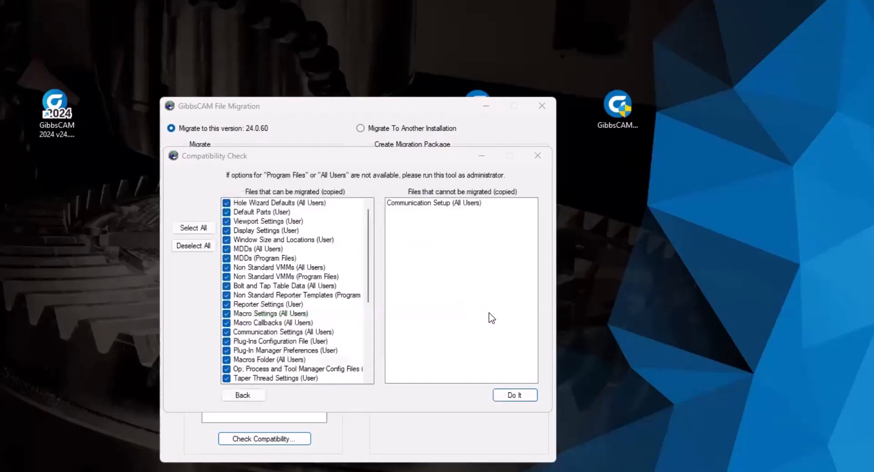
pyautogui.click(533, 155)
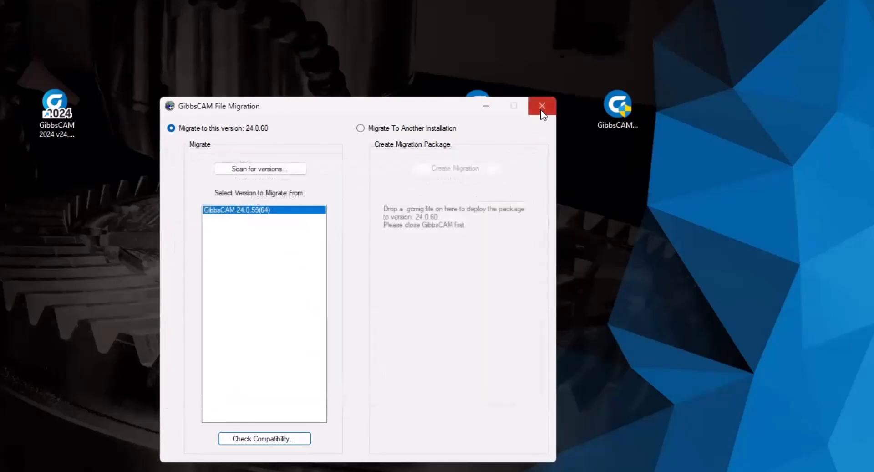